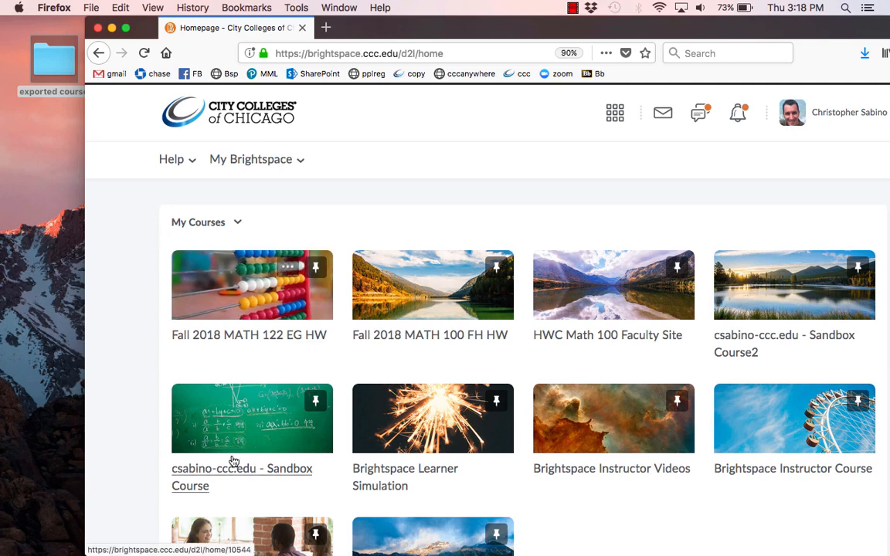
# Open the Import/Export/Copy Components tool from the course administration of Sandbox Course2
pyautogui.click(769, 291)
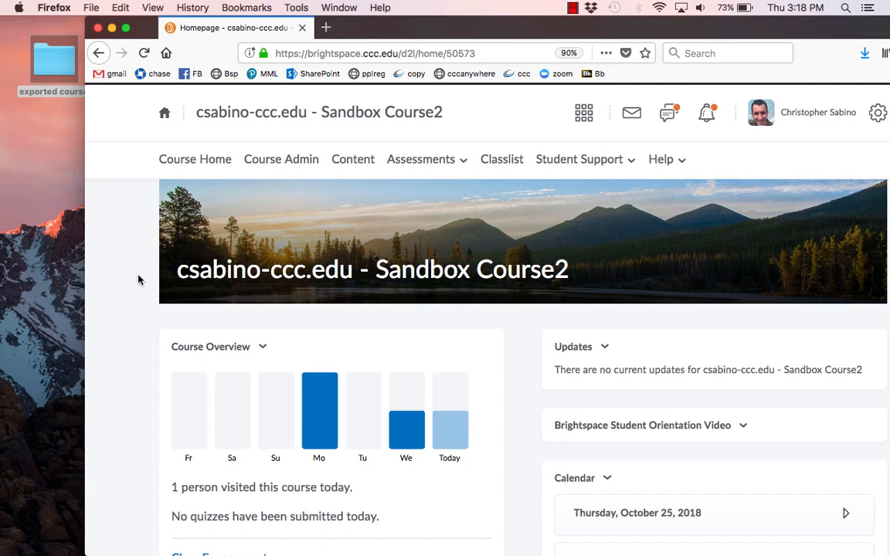
pyautogui.click(285, 161)
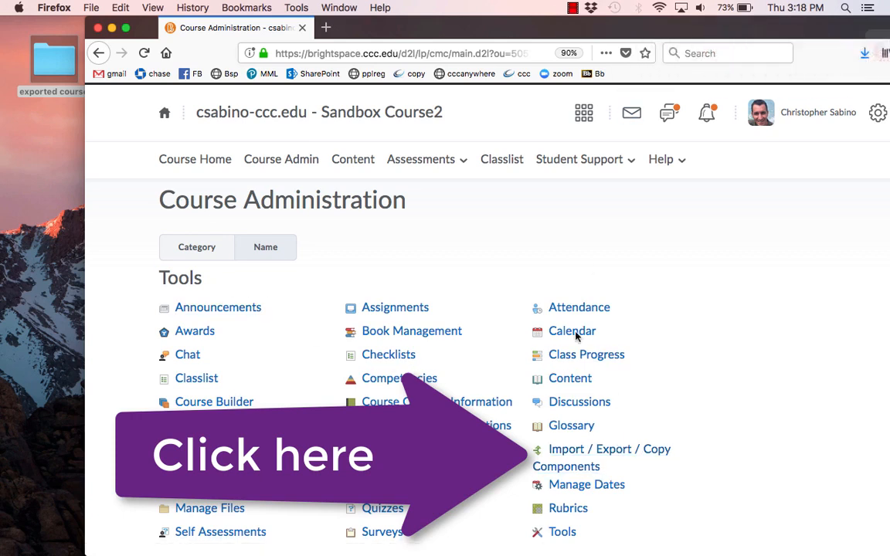
pyautogui.click(582, 449)
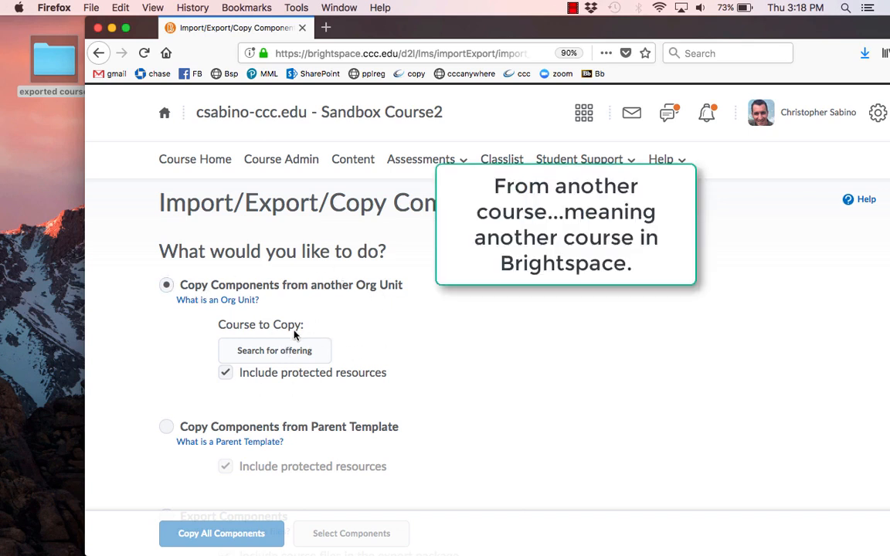
# Choose Import Components as the operation and start a course package import
pyautogui.scroll(-3, 387, 317)
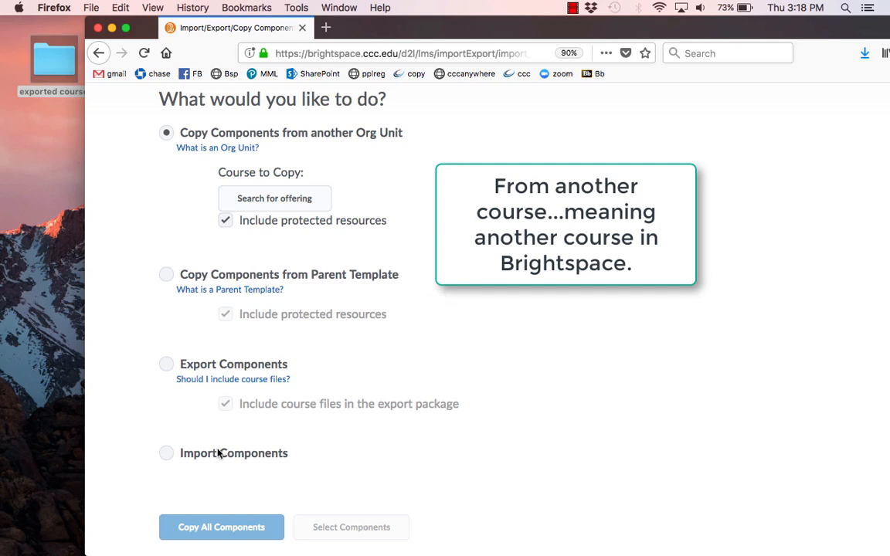
pyautogui.click(166, 453)
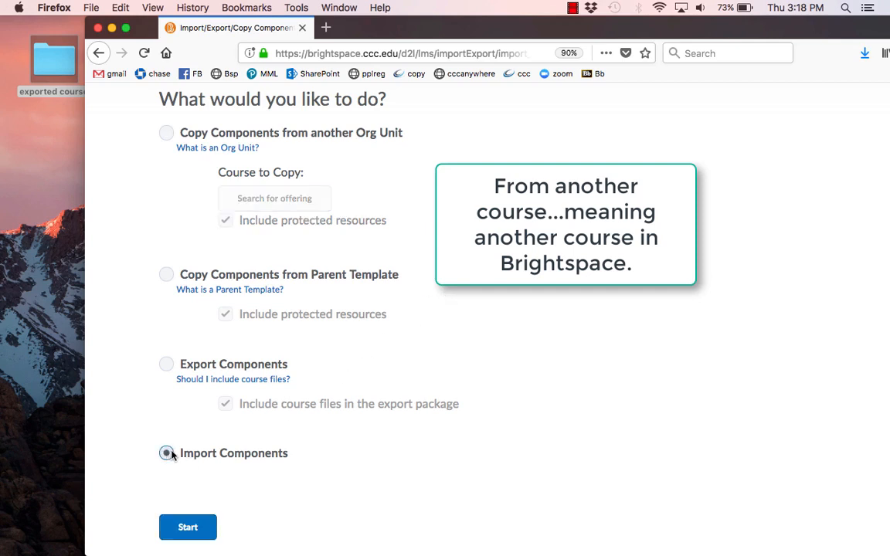
pyautogui.click(187, 528)
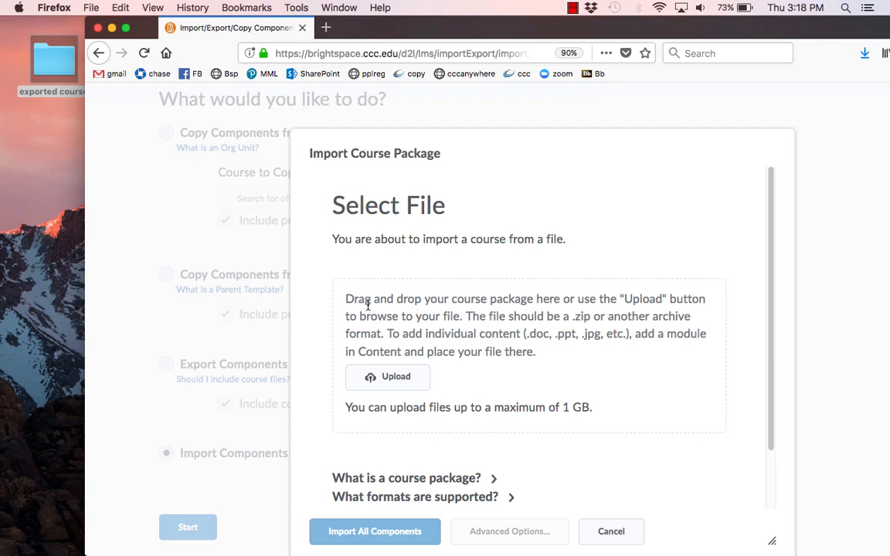
# Upload ExportFile_1156_60281_20181024092336.zip from the "exported course" folder on the desktop as the course package, and close the folder
pyautogui.doubleClick(45, 75)
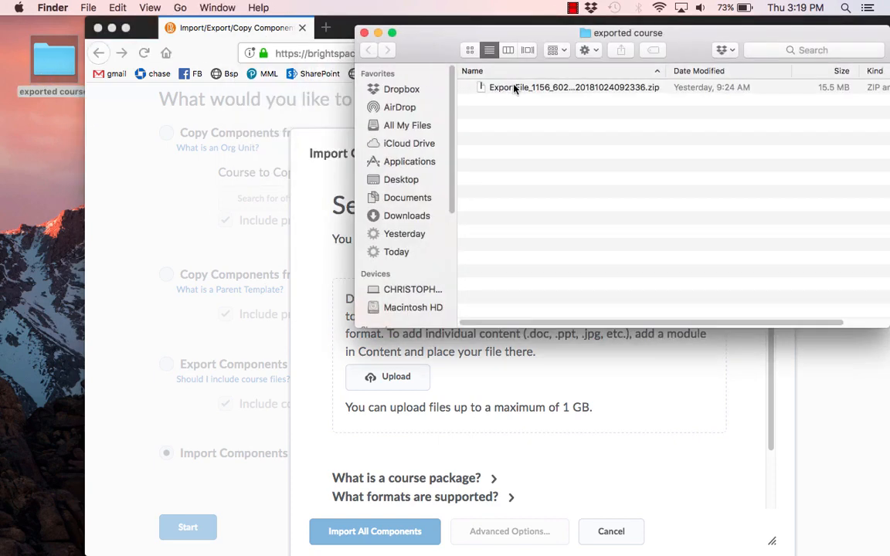
pyautogui.click(575, 87)
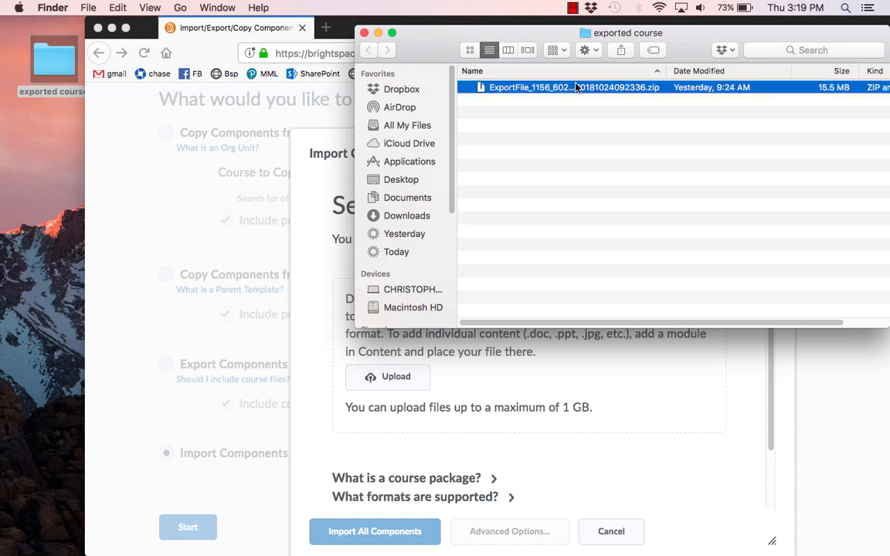
pyautogui.moveTo(575, 87); pyautogui.dragTo(525, 405)
pyautogui.click(362, 33)
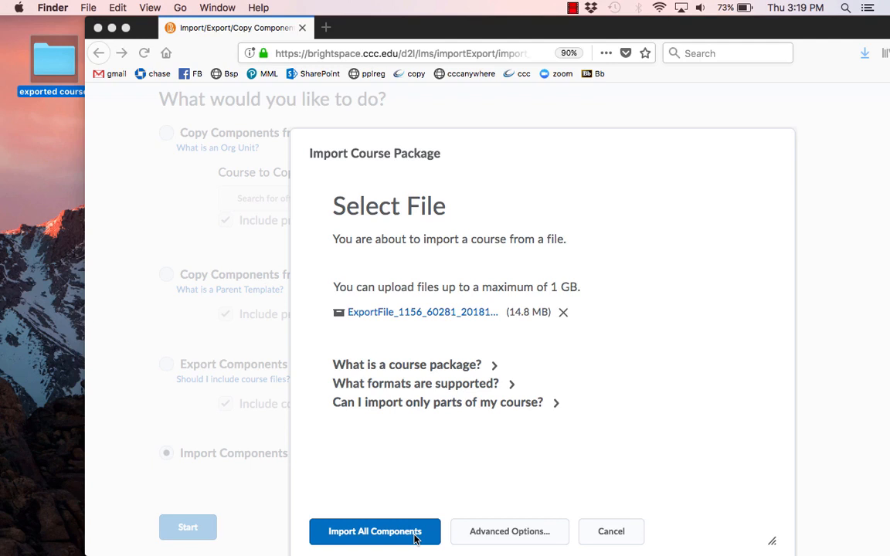
# Open the advanced import options for the uploaded package and continue to the selection of components to import
pyautogui.click(518, 535)
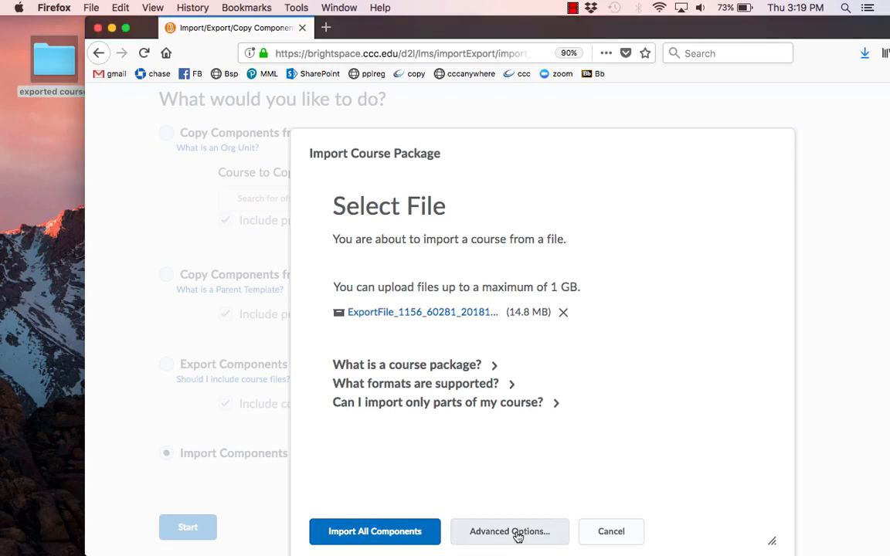
pyautogui.click(517, 535)
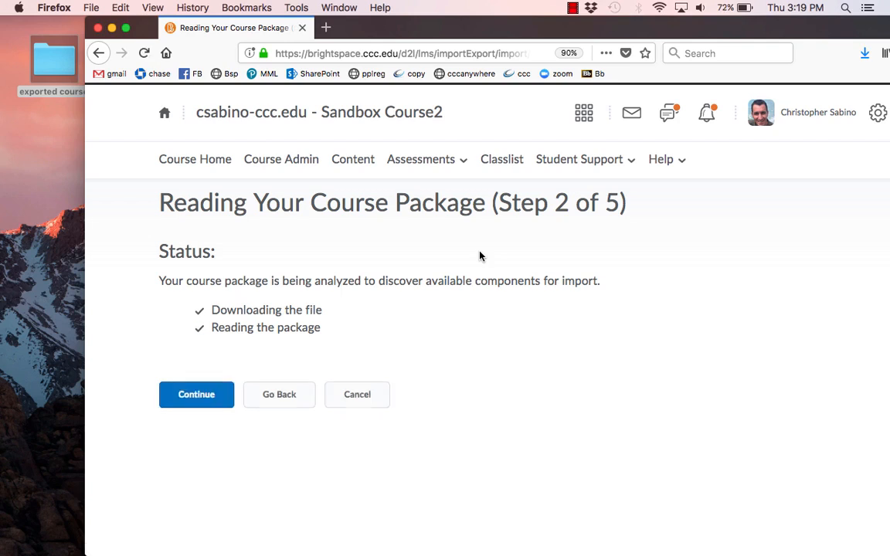
pyautogui.click(196, 398)
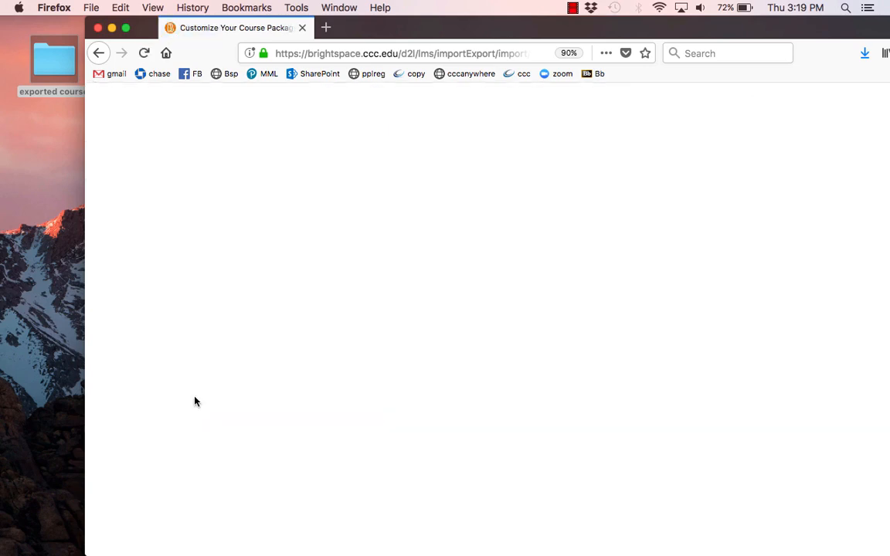
pyautogui.scroll(-4, 463, 316)
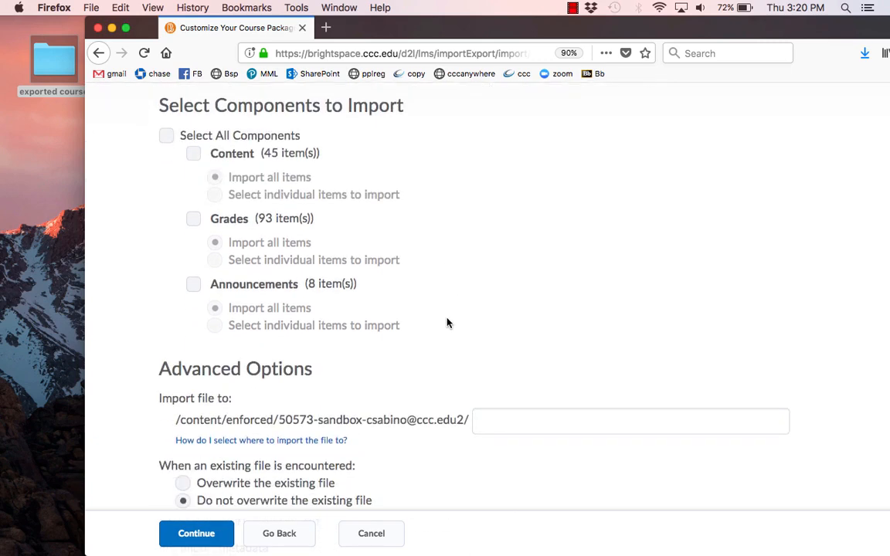
pyautogui.scroll(2, 386, 301)
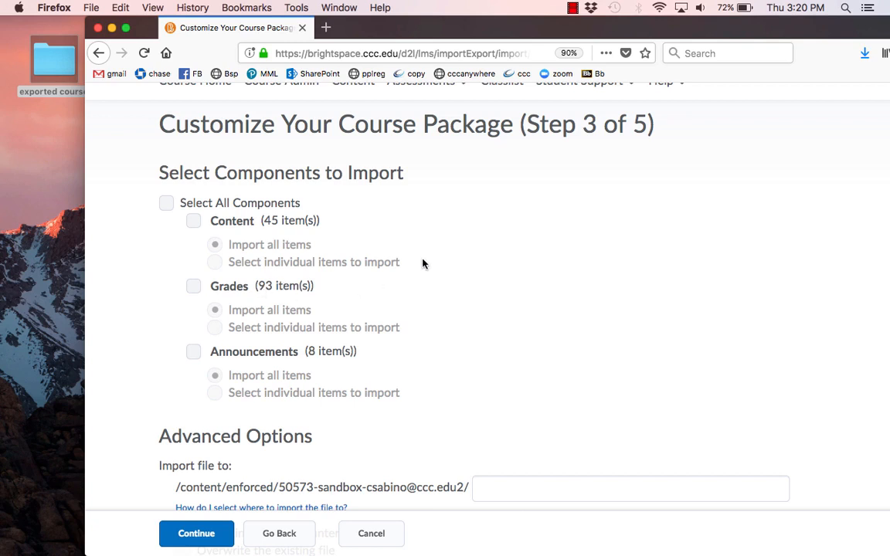
# Try selecting and deselecting Content for import, look over the advanced options, and go back without importing
pyautogui.click(193, 222)
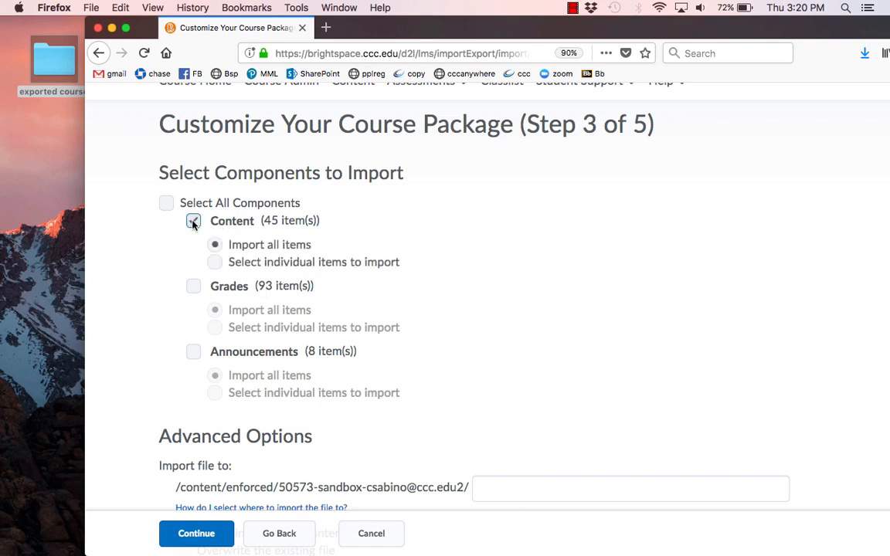
pyautogui.click(192, 222)
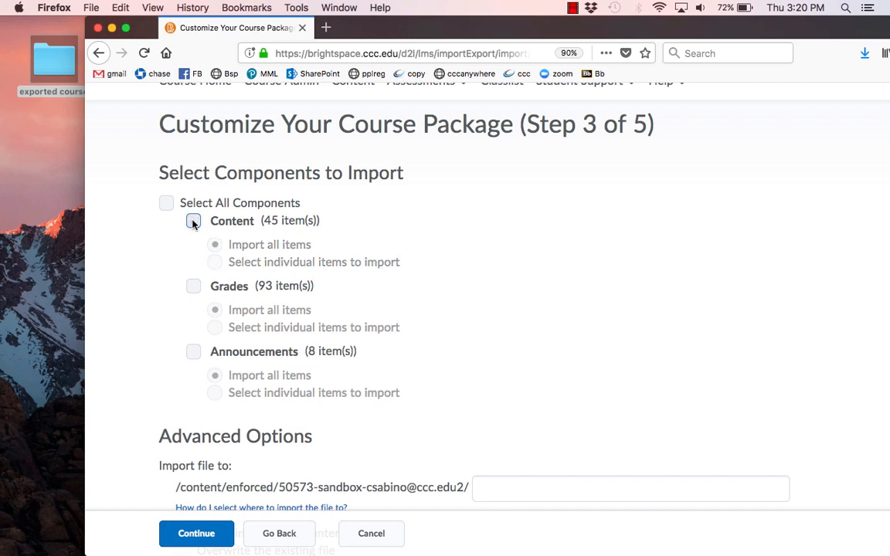
pyautogui.scroll(-2, 353, 264)
pyautogui.scroll(1, 352, 266)
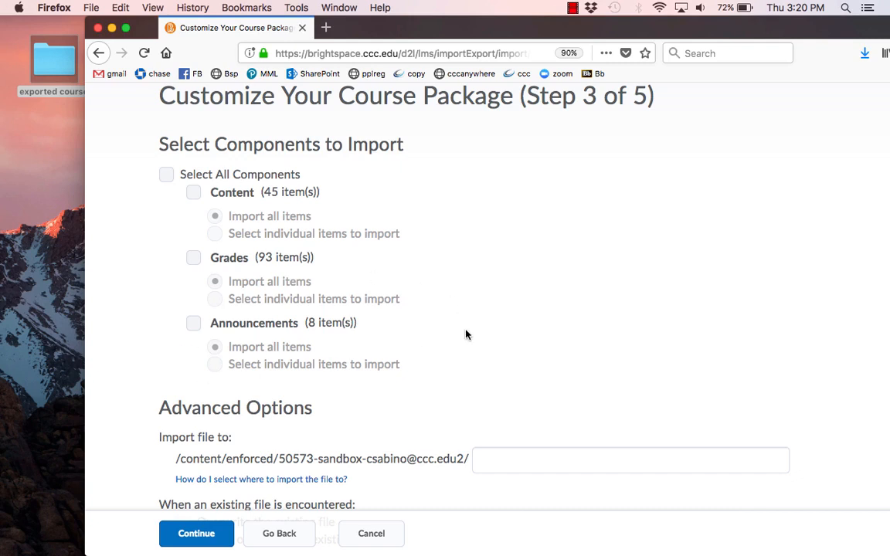
pyautogui.click(272, 539)
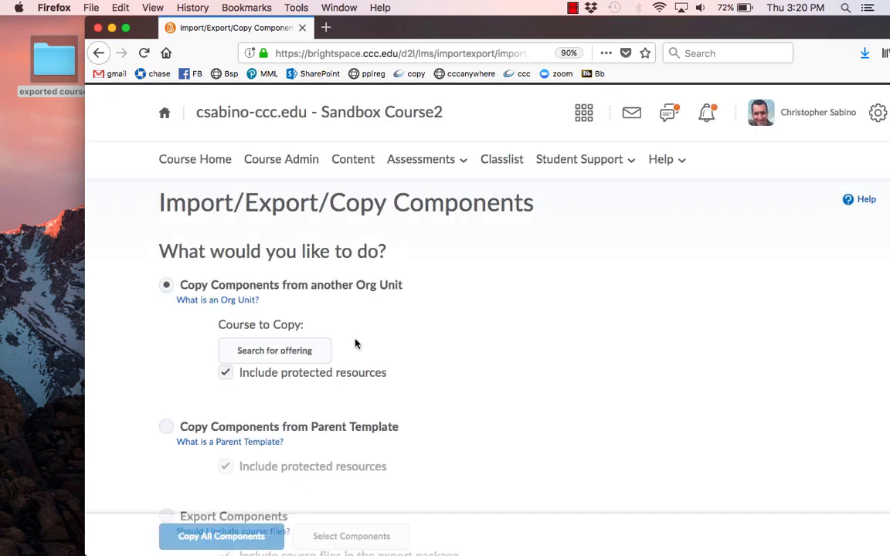
# Start an Import Components run and upload ExportFile_1156_60281_20181024092336.zip from the "exported course" desktop folder
pyautogui.scroll(-3, 356, 343)
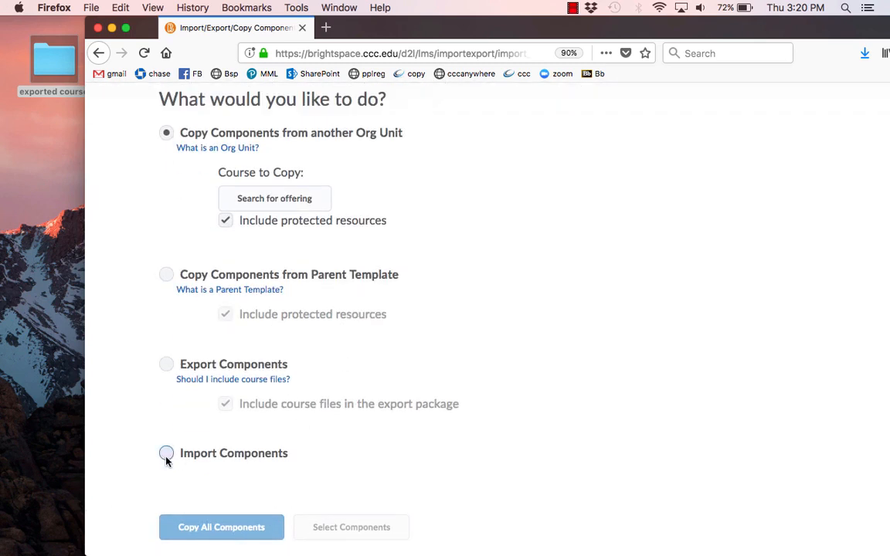
pyautogui.click(166, 454)
pyautogui.click(186, 528)
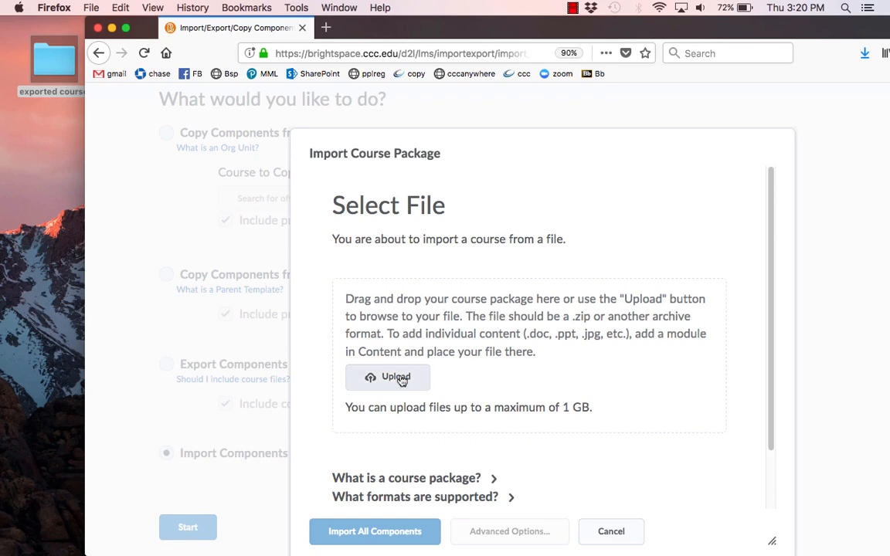
pyautogui.doubleClick(52, 71)
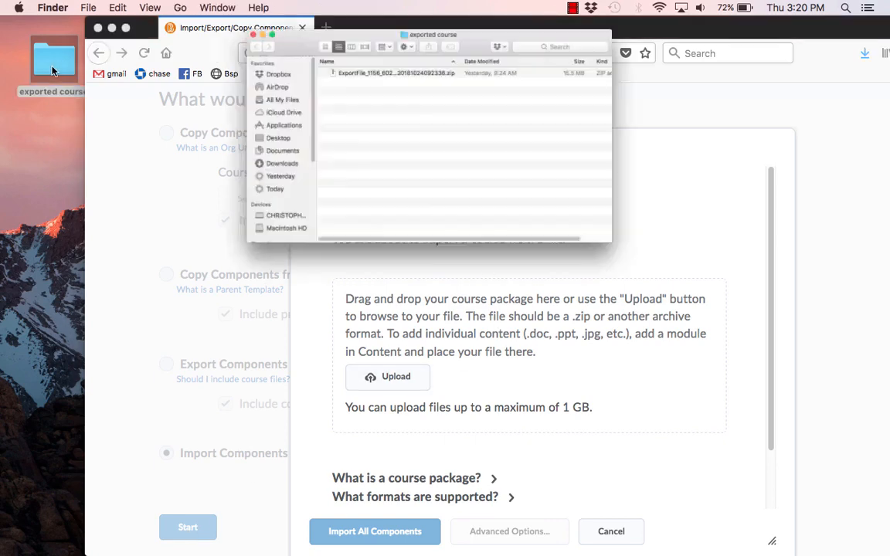
pyautogui.moveTo(507, 89); pyautogui.dragTo(451, 379)
pyautogui.click(377, 33)
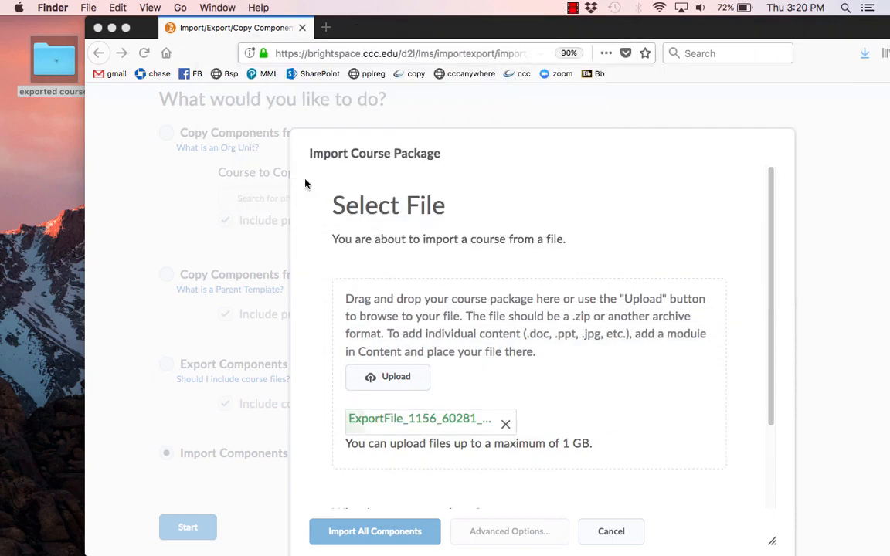
# Import all components of the uploaded course package into the course
pyautogui.scroll(-1, 539, 339)
pyautogui.scroll(-3, 539, 340)
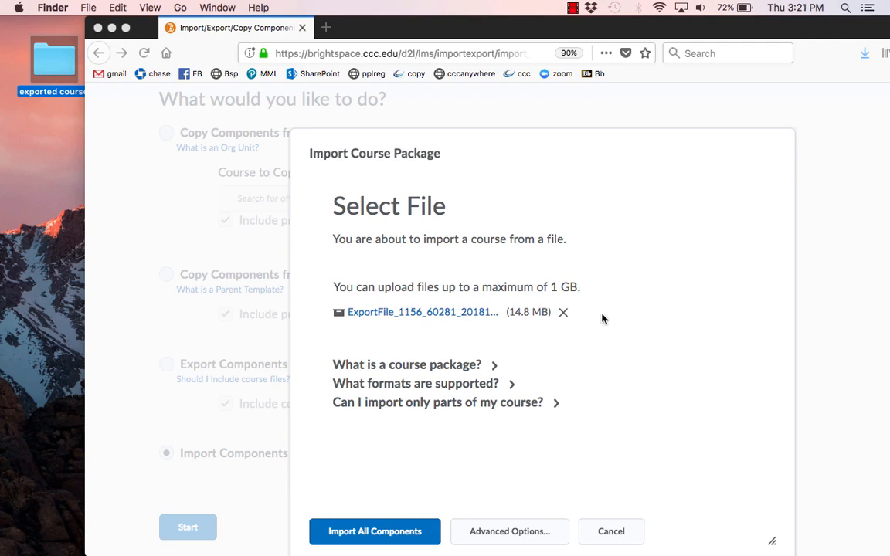
pyautogui.click(386, 536)
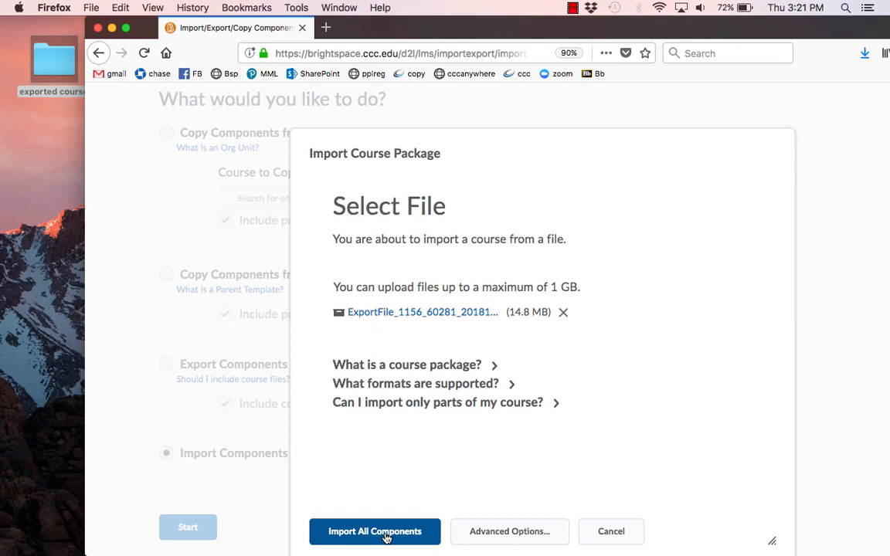
pyautogui.click(387, 533)
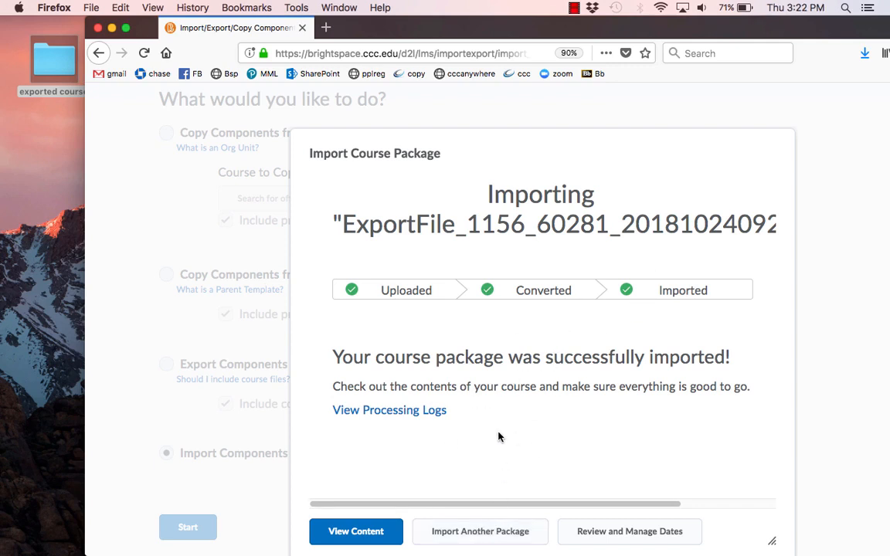
# View the imported course content and look through the modules in its table of contents
pyautogui.click(356, 531)
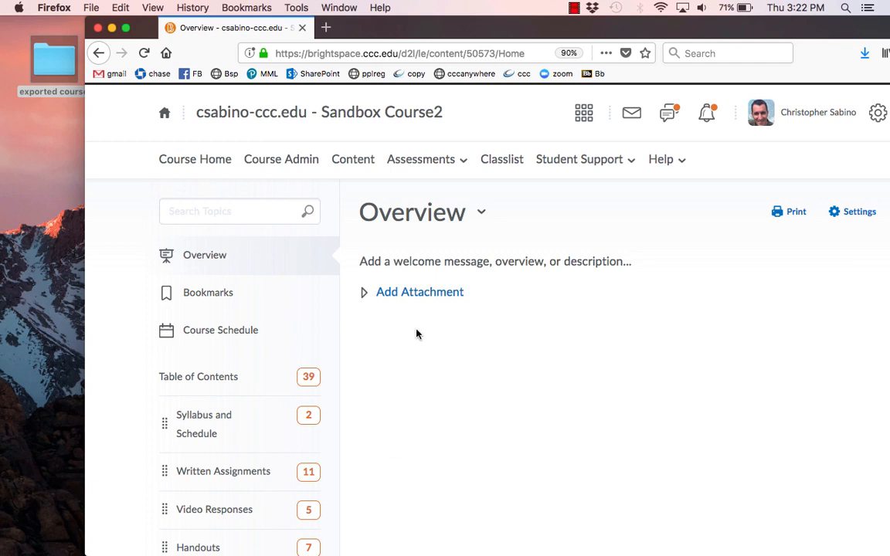
pyautogui.scroll(-1, 343, 242)
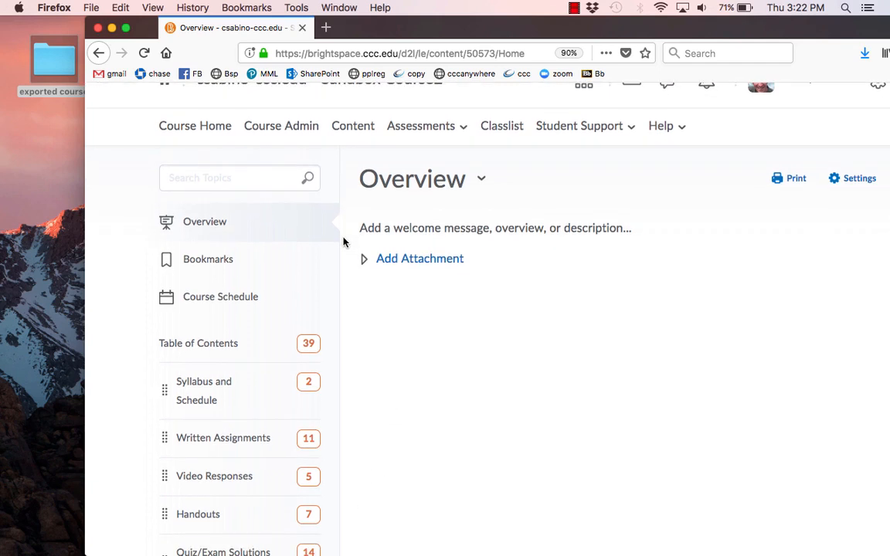
pyautogui.scroll(-3, 343, 242)
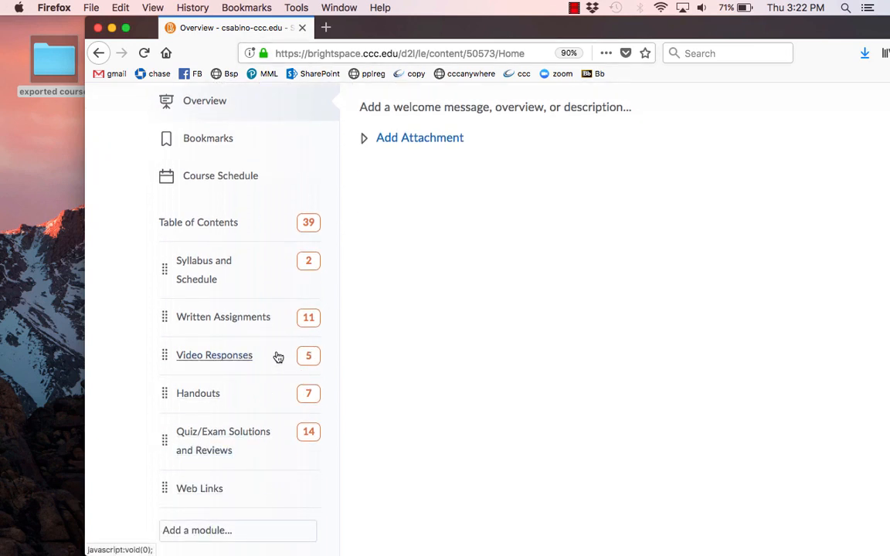
# Open the Handouts module and look through its imported activities and documents
pyautogui.click(207, 396)
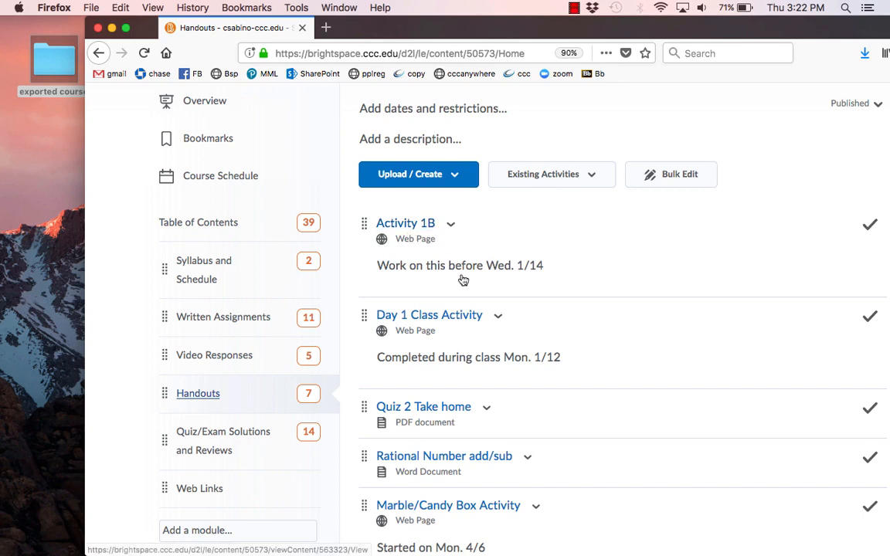
pyautogui.scroll(-5, 530, 272)
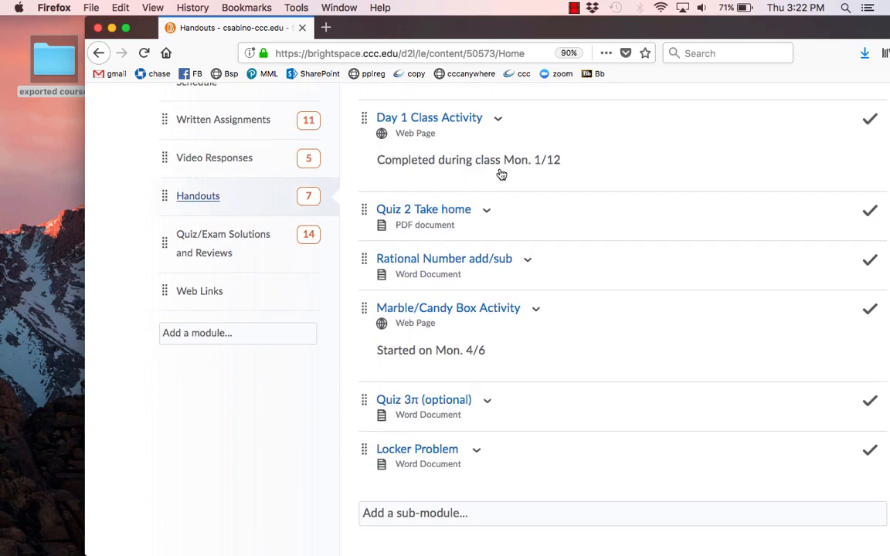
pyautogui.scroll(4, 518, 278)
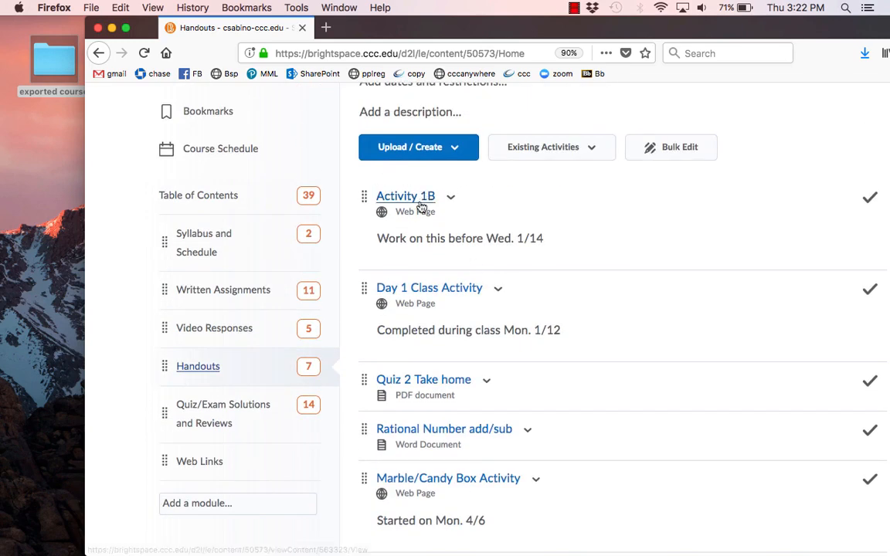
pyautogui.scroll(-2, 464, 236)
pyautogui.scroll(-2, 489, 234)
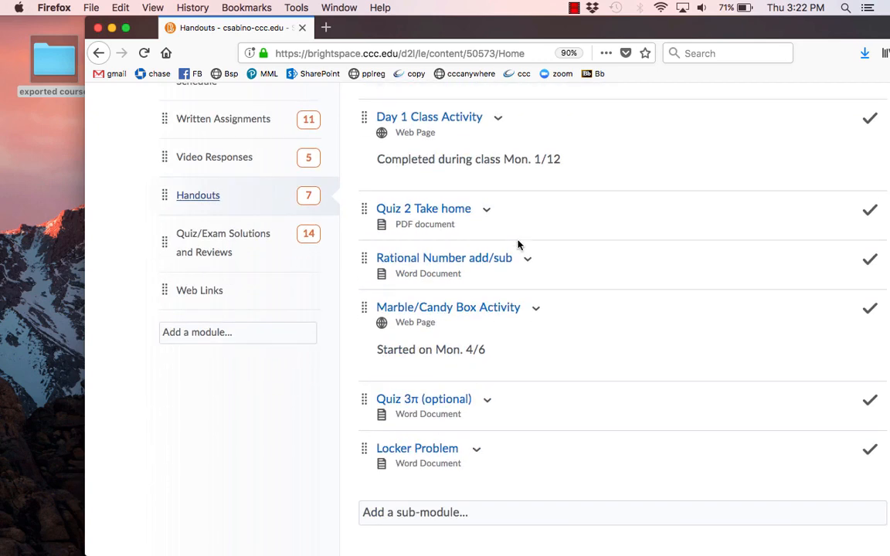
pyautogui.scroll(3, 423, 349)
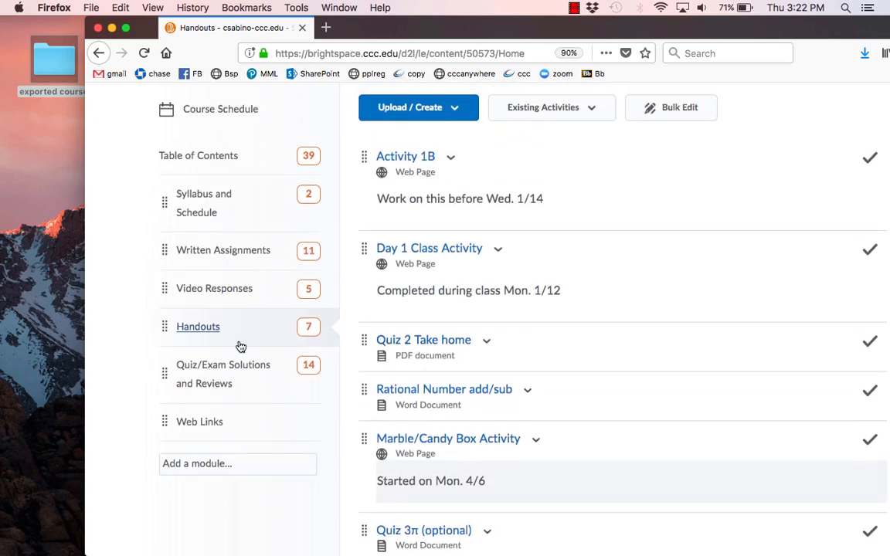
# Open the Quiz/Exam Solutions and Reviews module and look through its imported solution documents
pyautogui.click(214, 373)
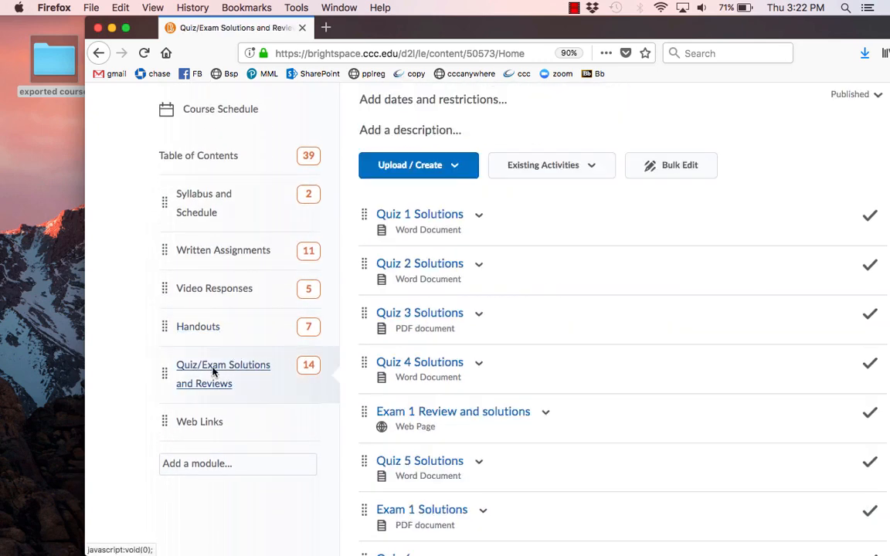
pyautogui.scroll(-8, 557, 241)
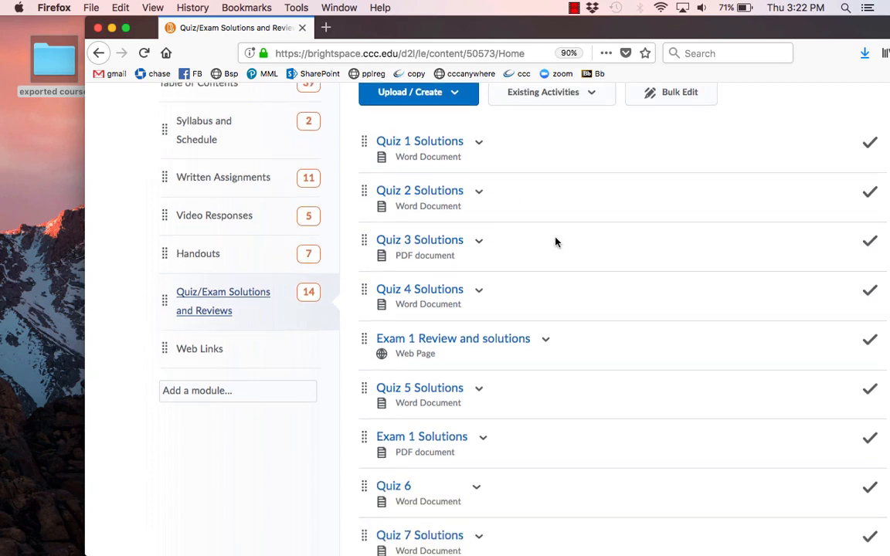
pyautogui.scroll(6, 414, 341)
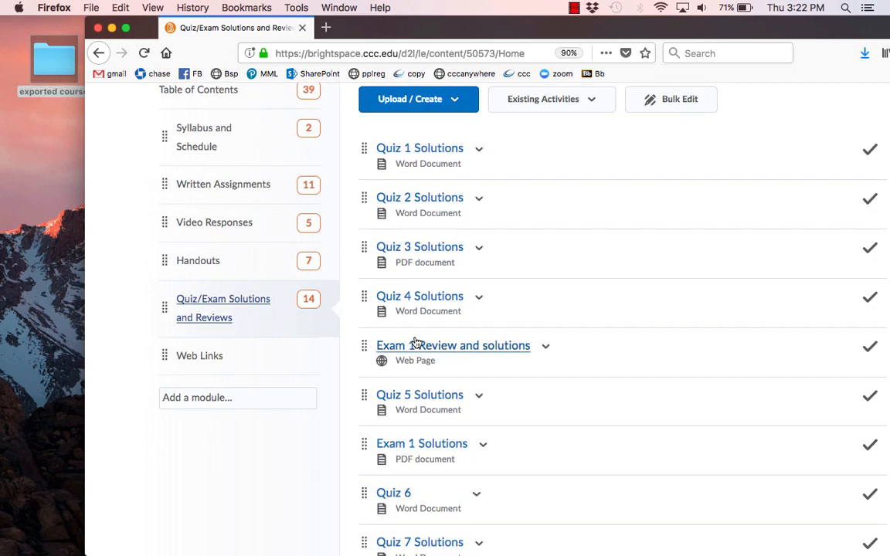
pyautogui.scroll(1, 432, 339)
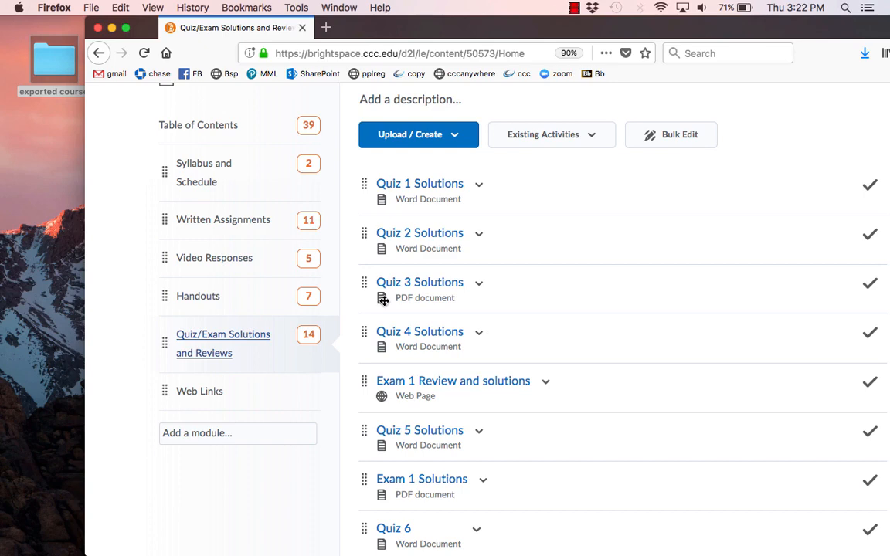
# Open the Video Responses module and review its imported link and the VR web pages with their descriptions
pyautogui.click(224, 257)
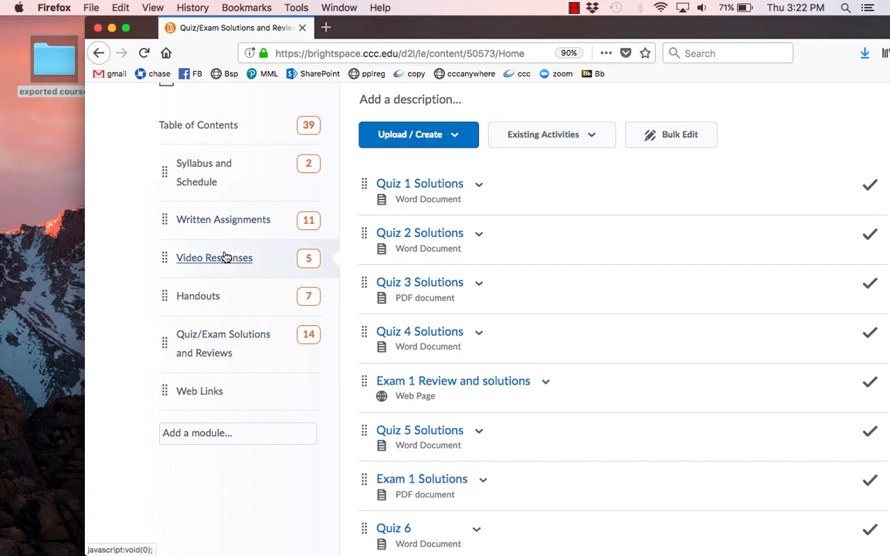
pyautogui.scroll(2, 532, 309)
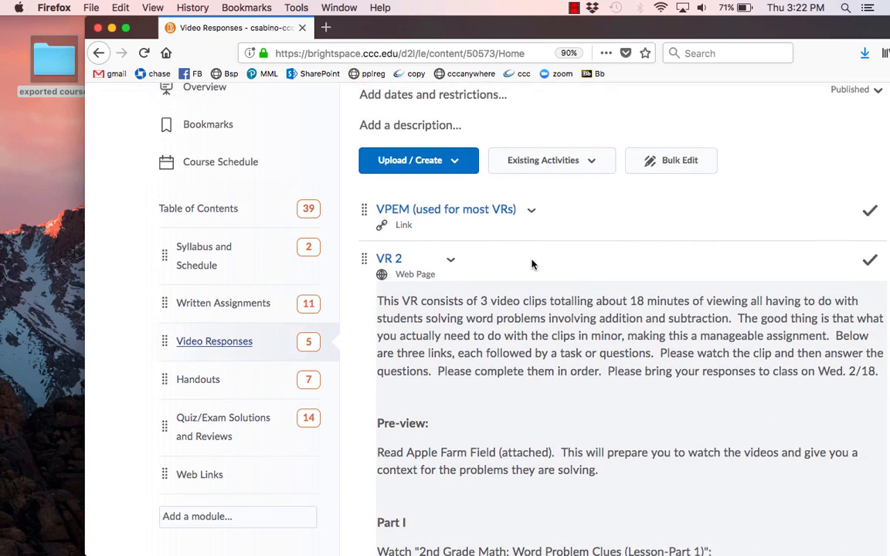
pyautogui.scroll(-10, 571, 248)
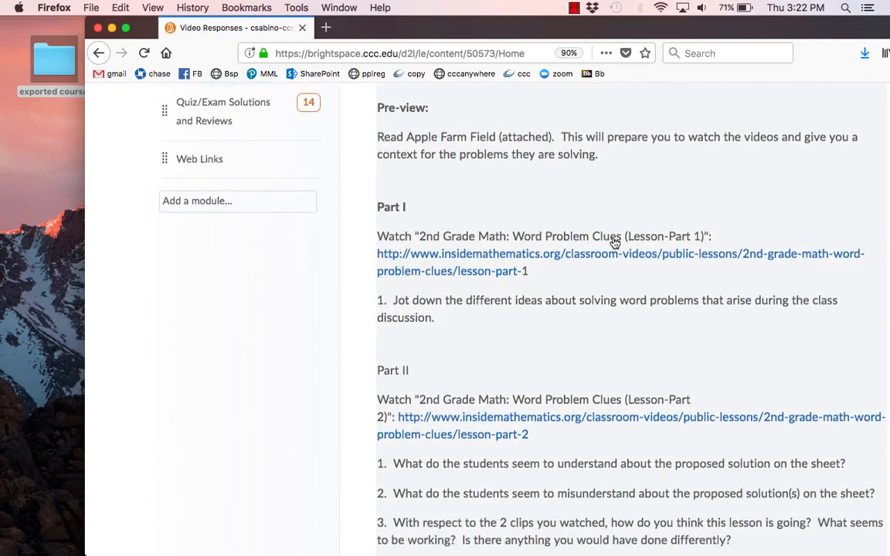
pyautogui.scroll(-3, 575, 255)
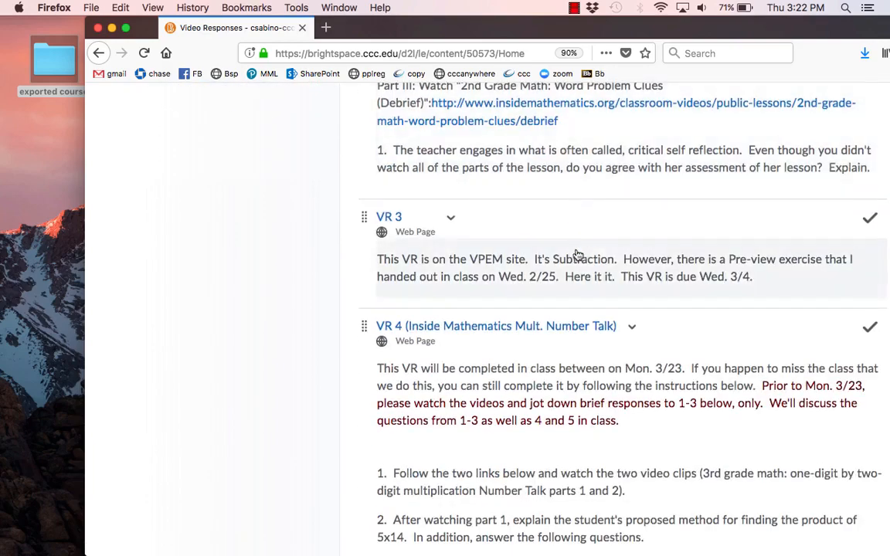
pyautogui.scroll(6, 505, 283)
pyautogui.scroll(5, 504, 284)
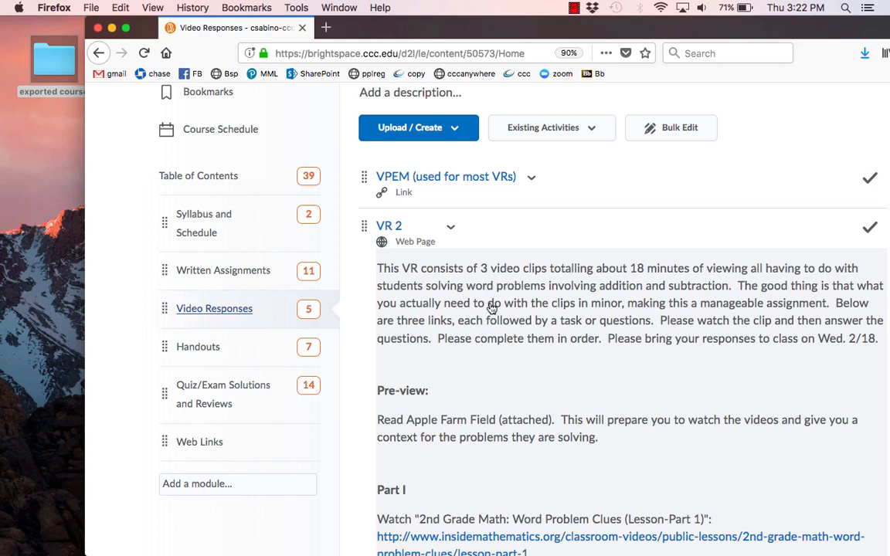
pyautogui.scroll(1, 494, 297)
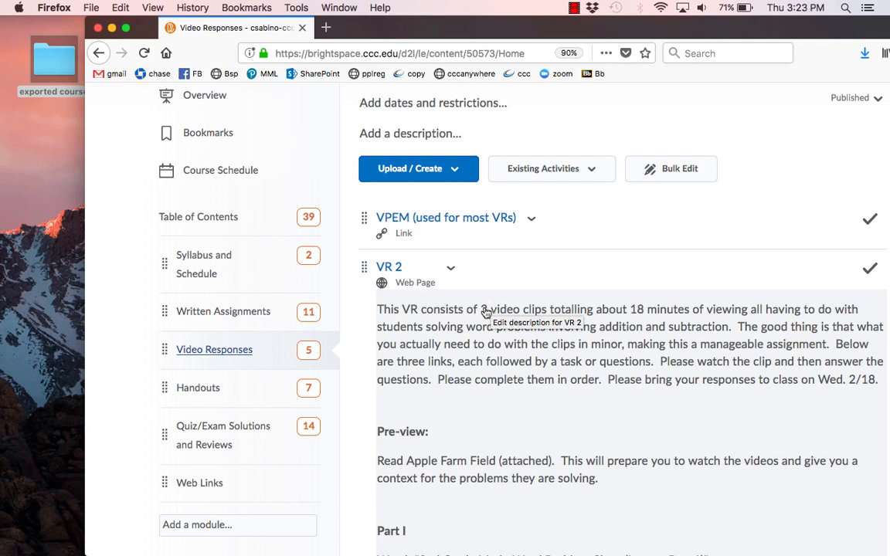
pyautogui.scroll(2, 398, 361)
pyautogui.scroll(-2, 396, 360)
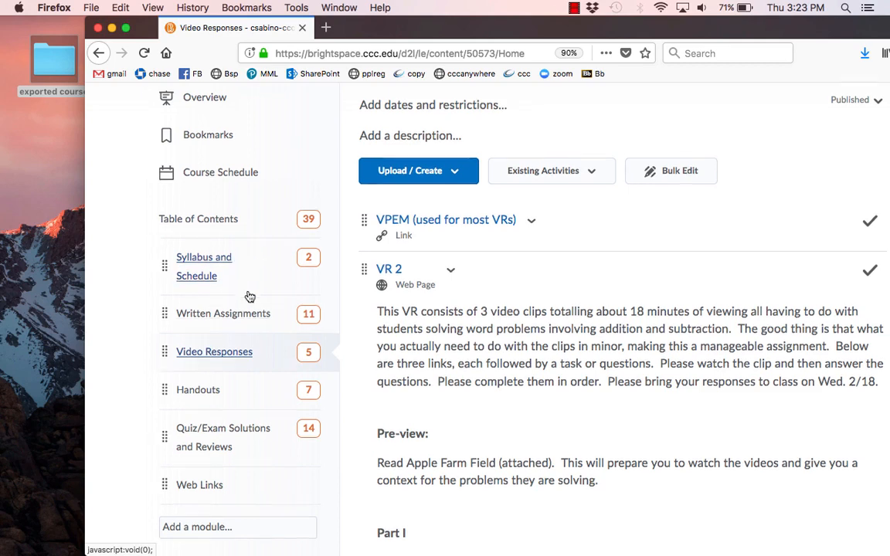
pyautogui.scroll(-2, 248, 297)
pyautogui.scroll(2, 251, 316)
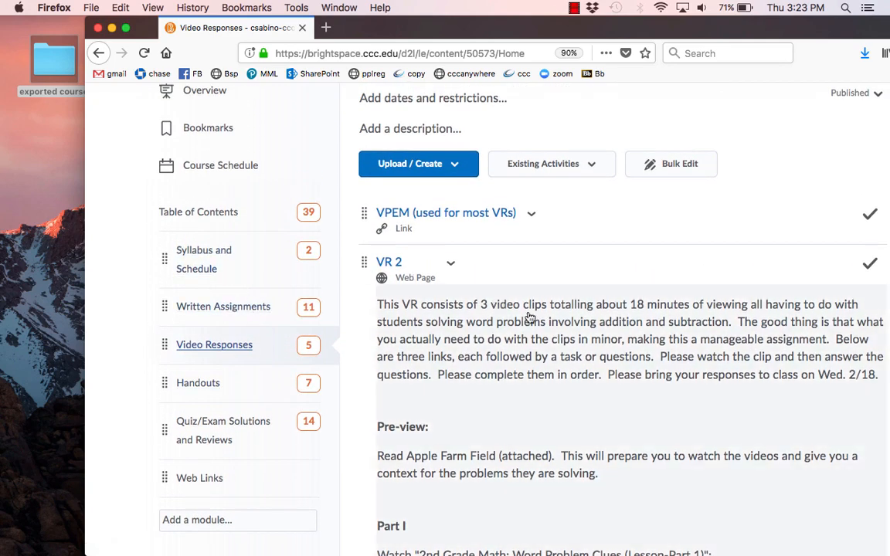
pyautogui.scroll(4, 514, 309)
pyautogui.scroll(-2, 420, 416)
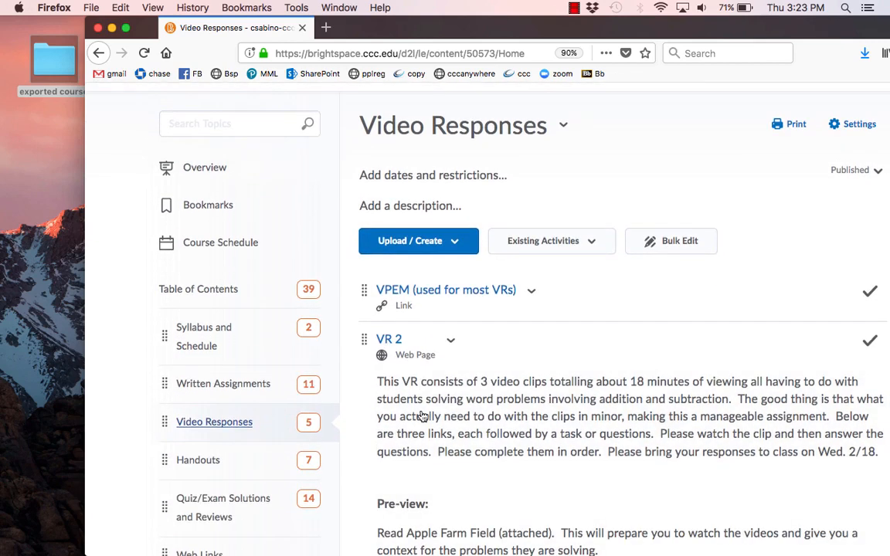
pyautogui.scroll(-4, 432, 371)
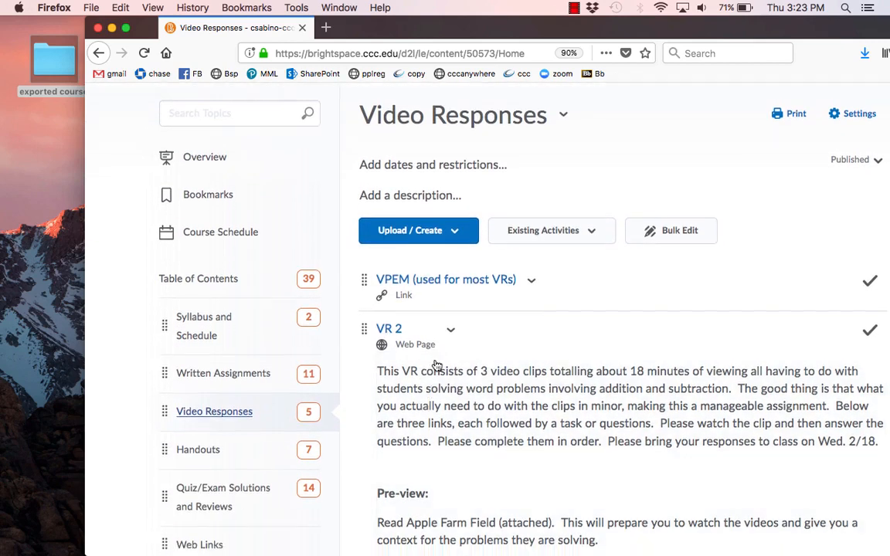
pyautogui.scroll(5, 273, 376)
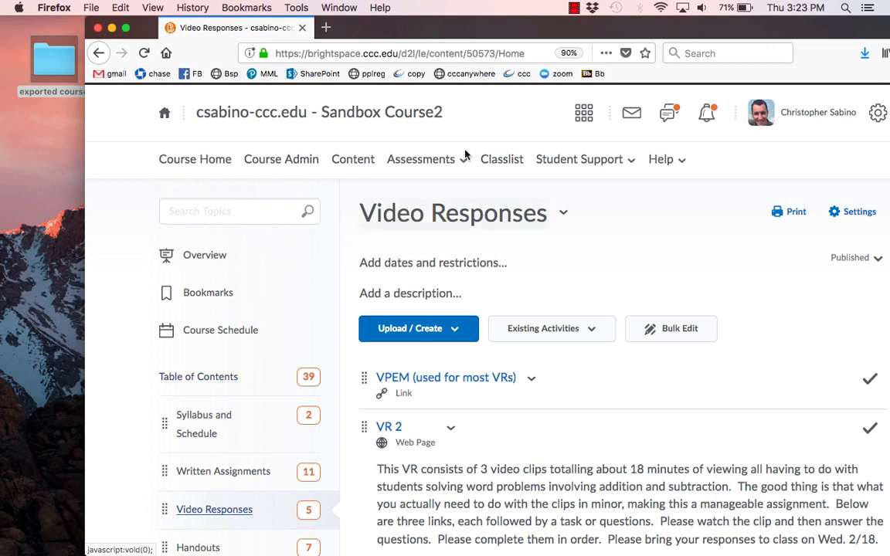
# Open the course's Grades and examine the imported grade categories and items in the Manage Grades list
pyautogui.click(443, 160)
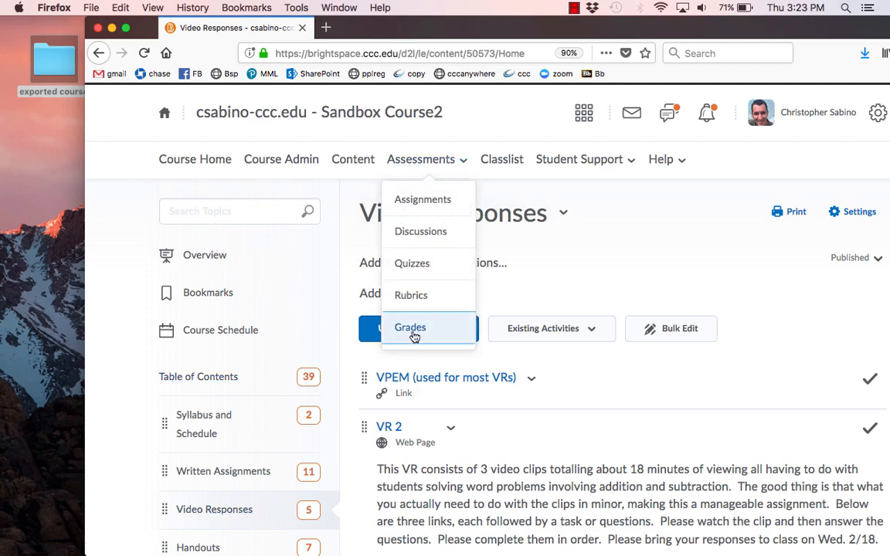
pyautogui.click(413, 332)
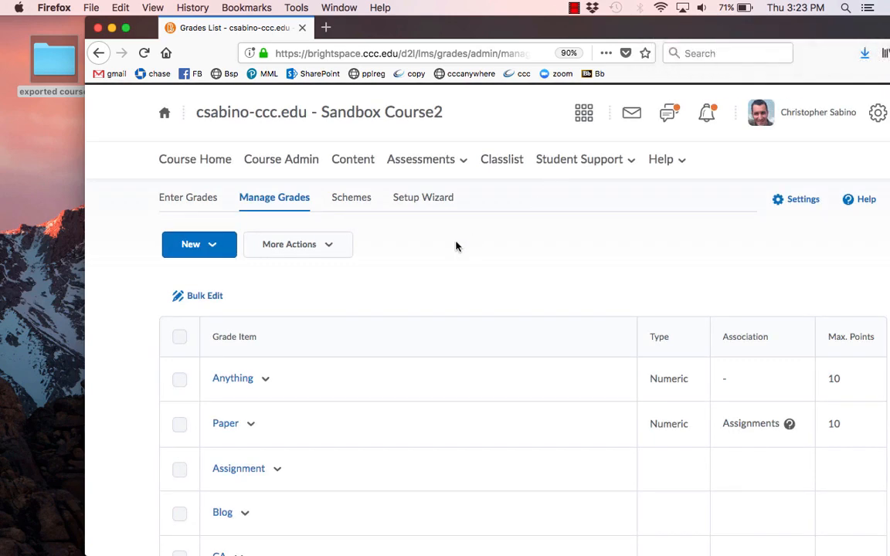
pyautogui.scroll(-5, 455, 246)
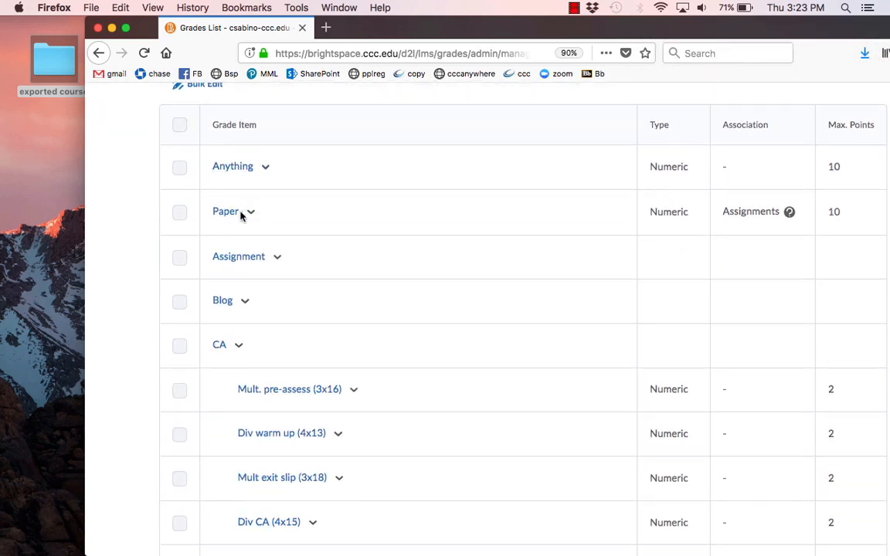
pyautogui.scroll(-3, 388, 177)
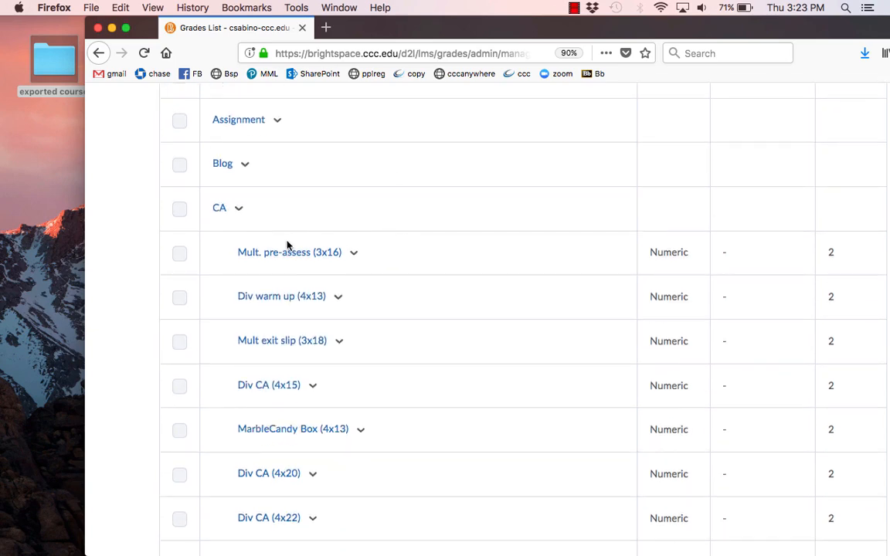
pyautogui.scroll(-12, 340, 234)
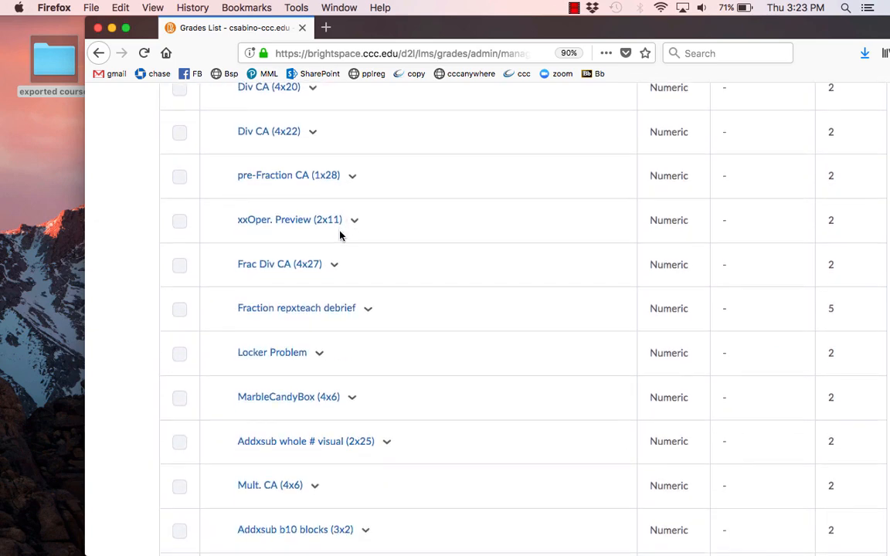
pyautogui.scroll(-4, 340, 234)
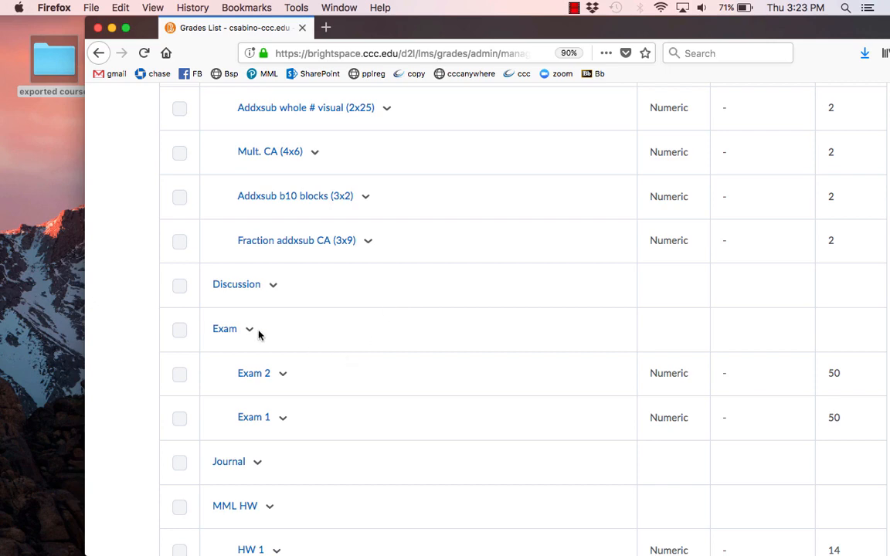
pyautogui.scroll(-4, 348, 304)
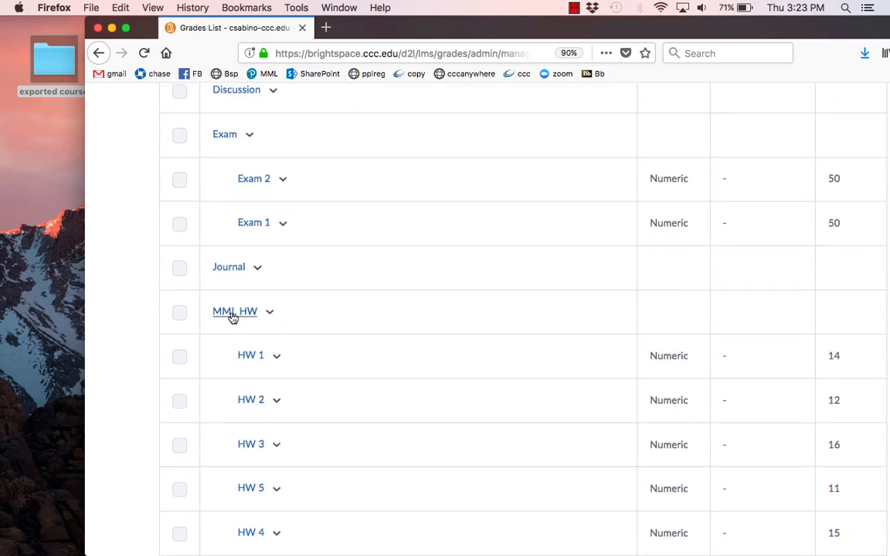
pyautogui.scroll(-6, 308, 318)
pyautogui.scroll(-5, 391, 292)
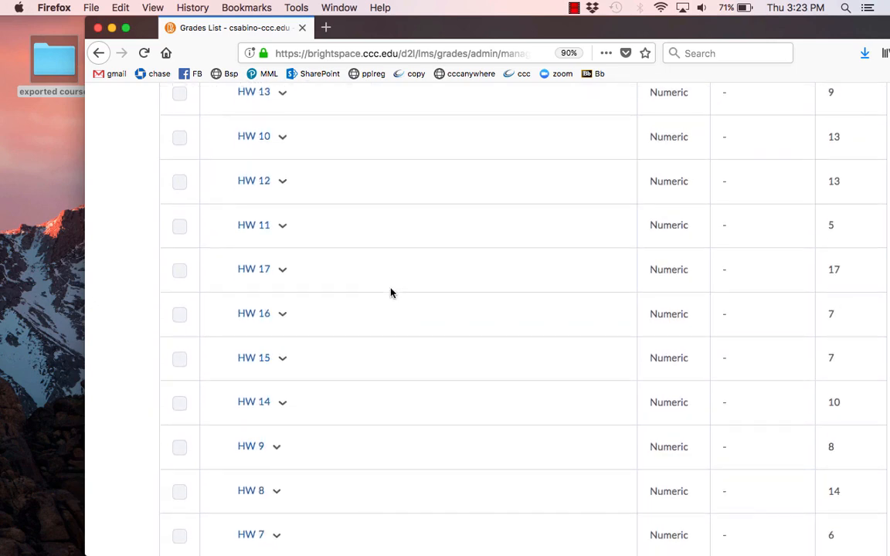
pyautogui.scroll(-10, 391, 278)
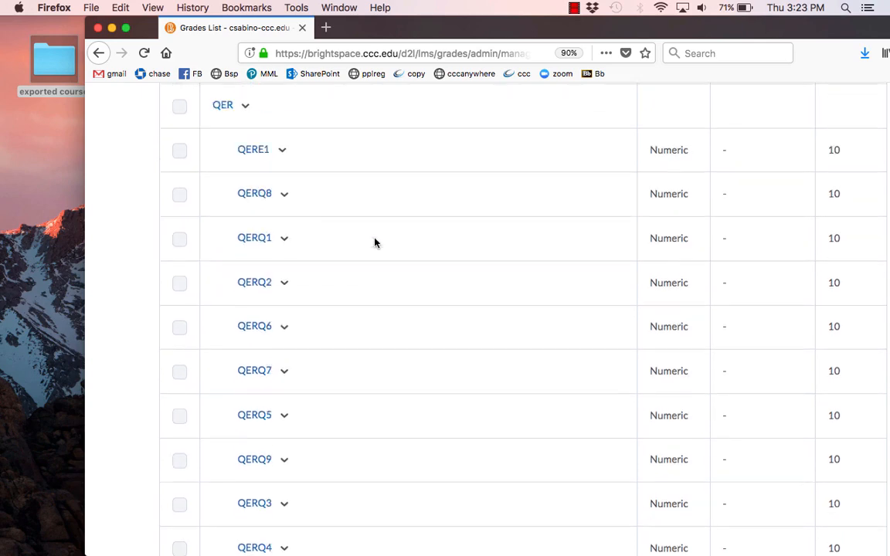
pyautogui.scroll(-7, 375, 242)
pyautogui.scroll(-7, 463, 234)
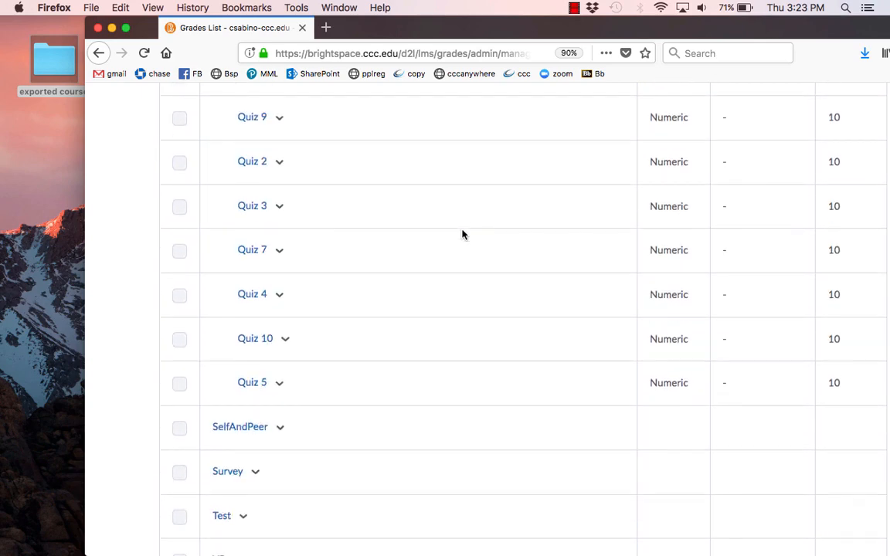
pyautogui.scroll(20, 462, 234)
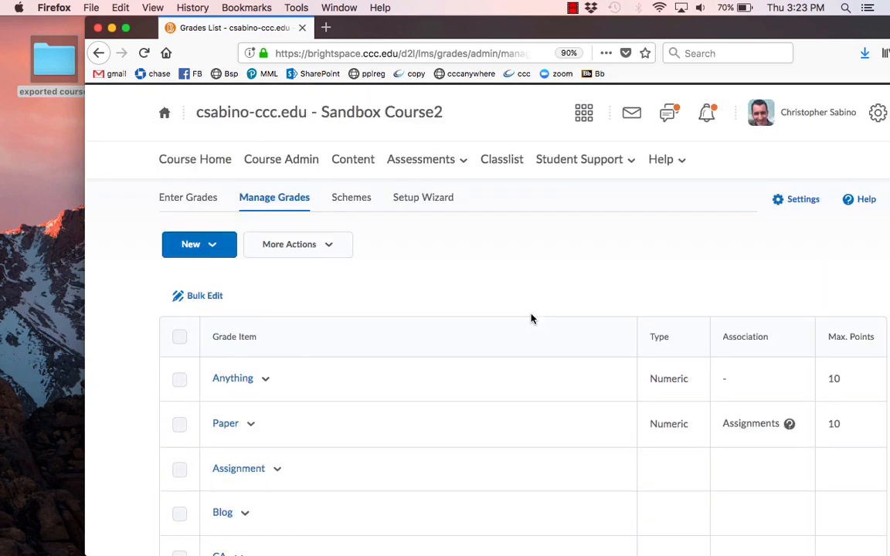
pyautogui.scroll(-3, 569, 304)
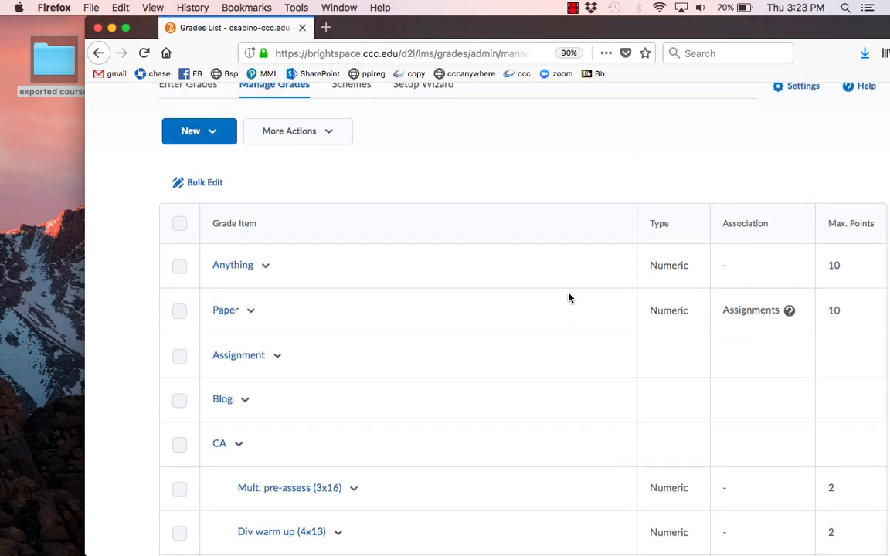
pyautogui.scroll(3, 421, 360)
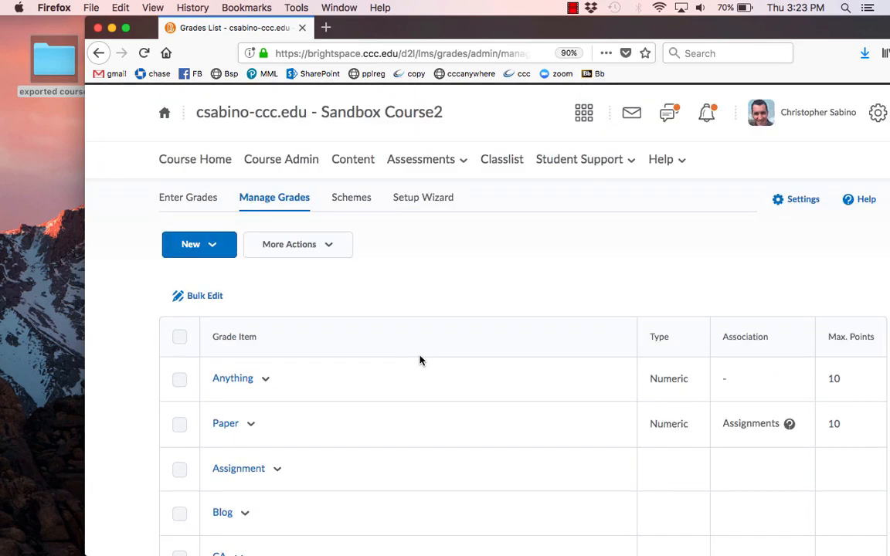